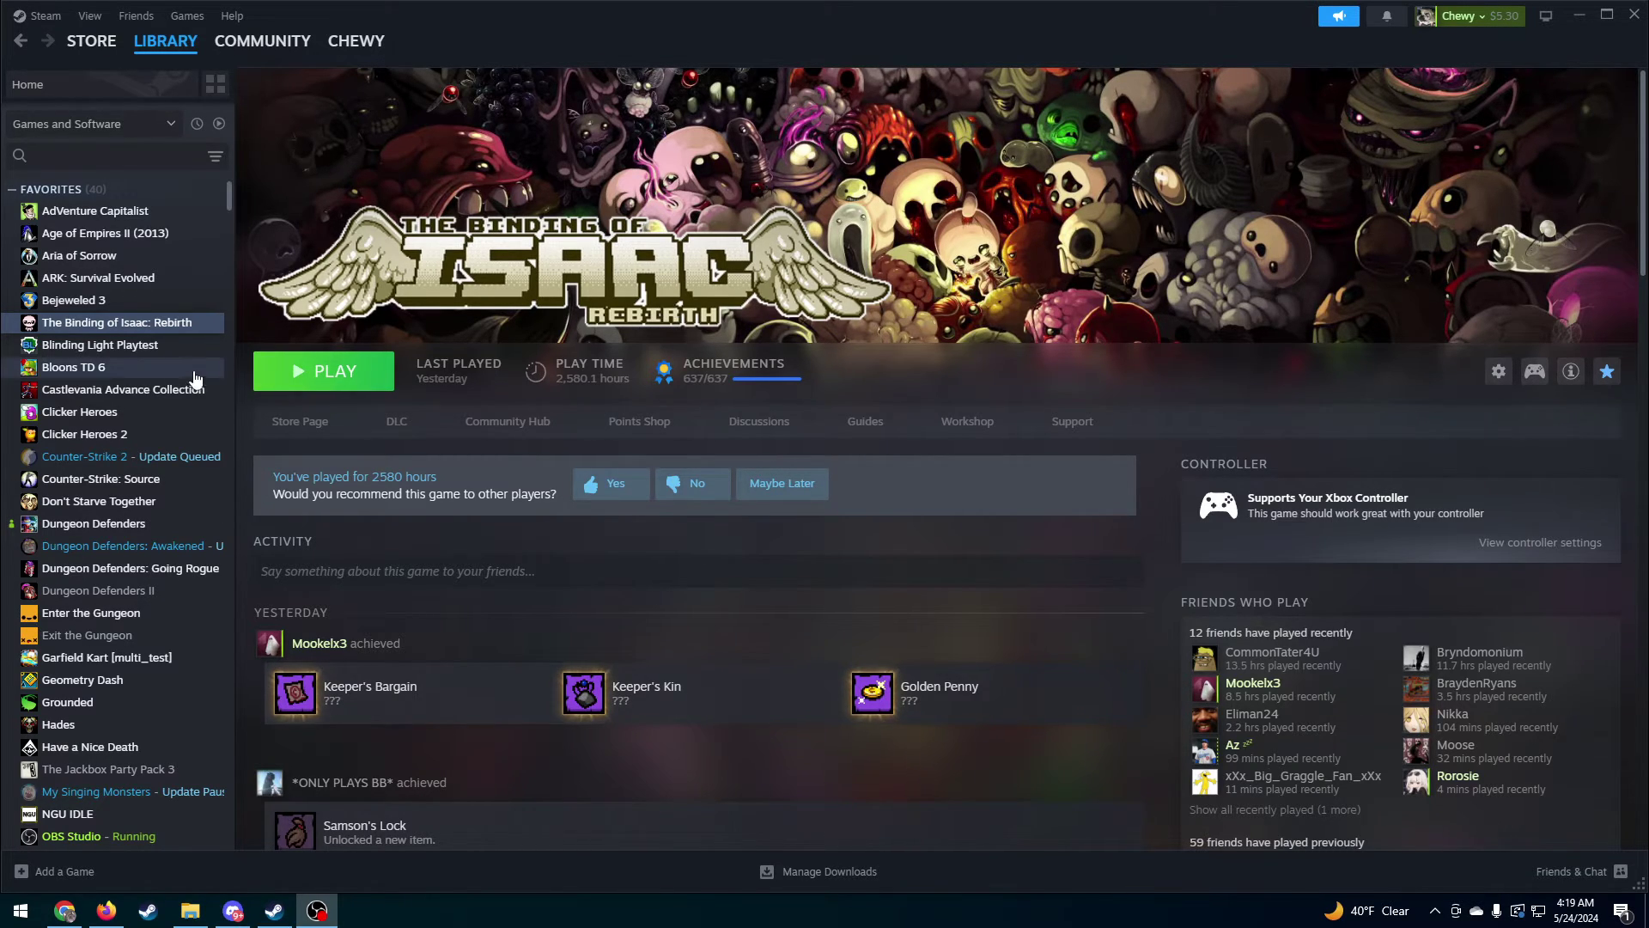
- Bring up the context menu for The Binding of Isaac: Rebirth in the library
right_click(153, 330)
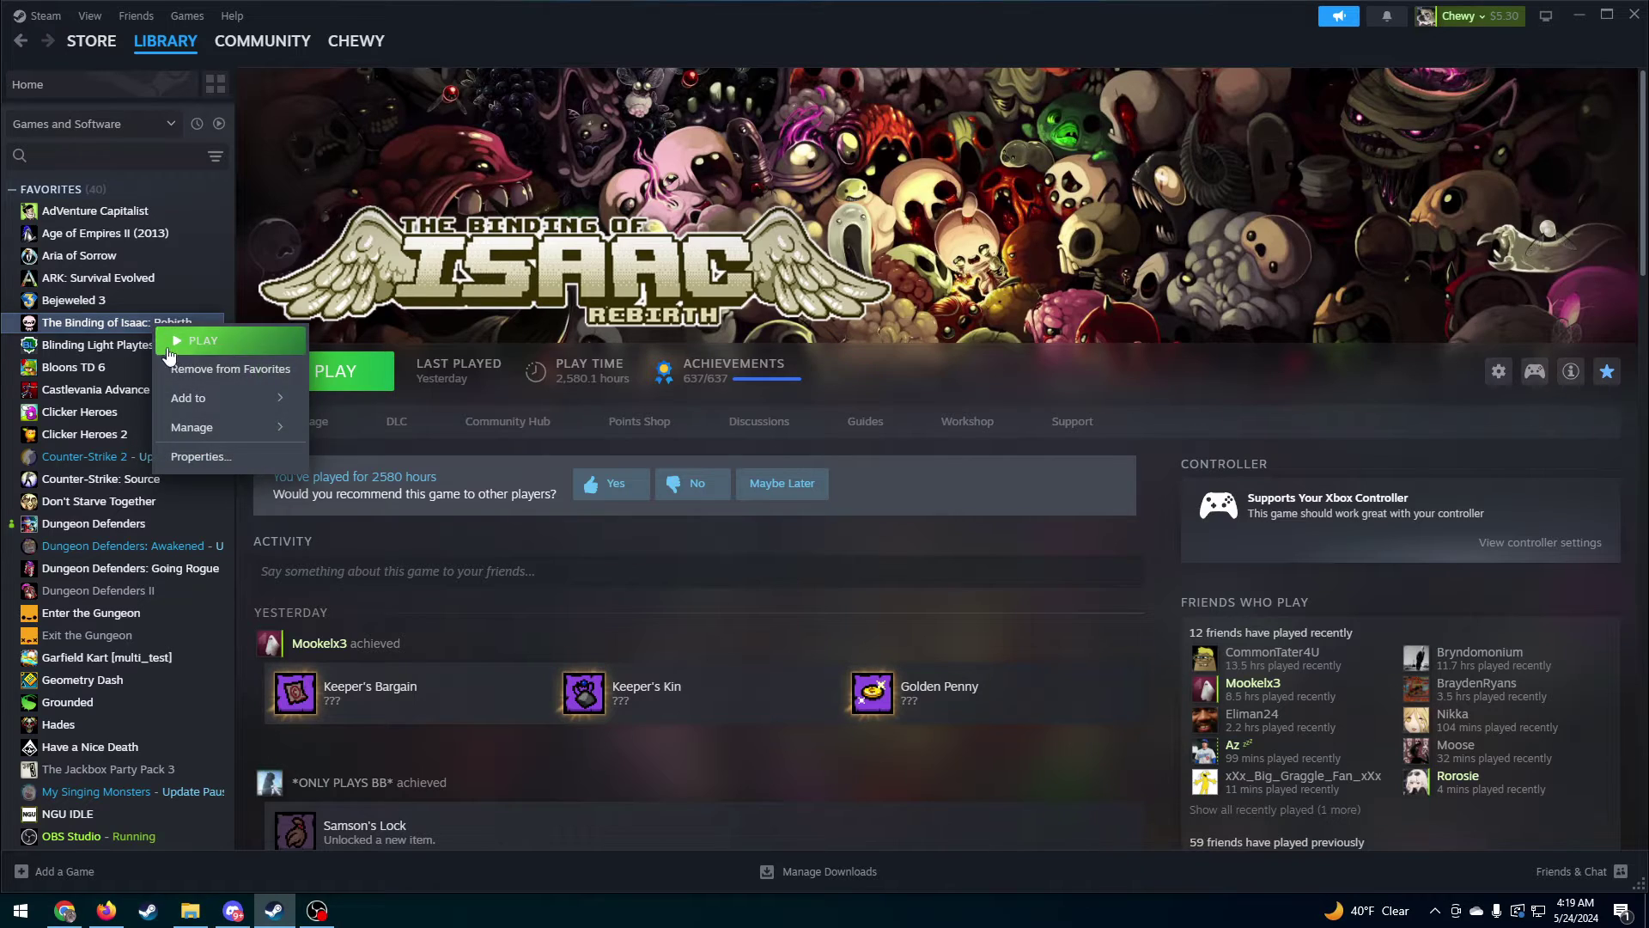
- Set the game's controller override to Enable Steam Input in Properties
left_click(219, 458)
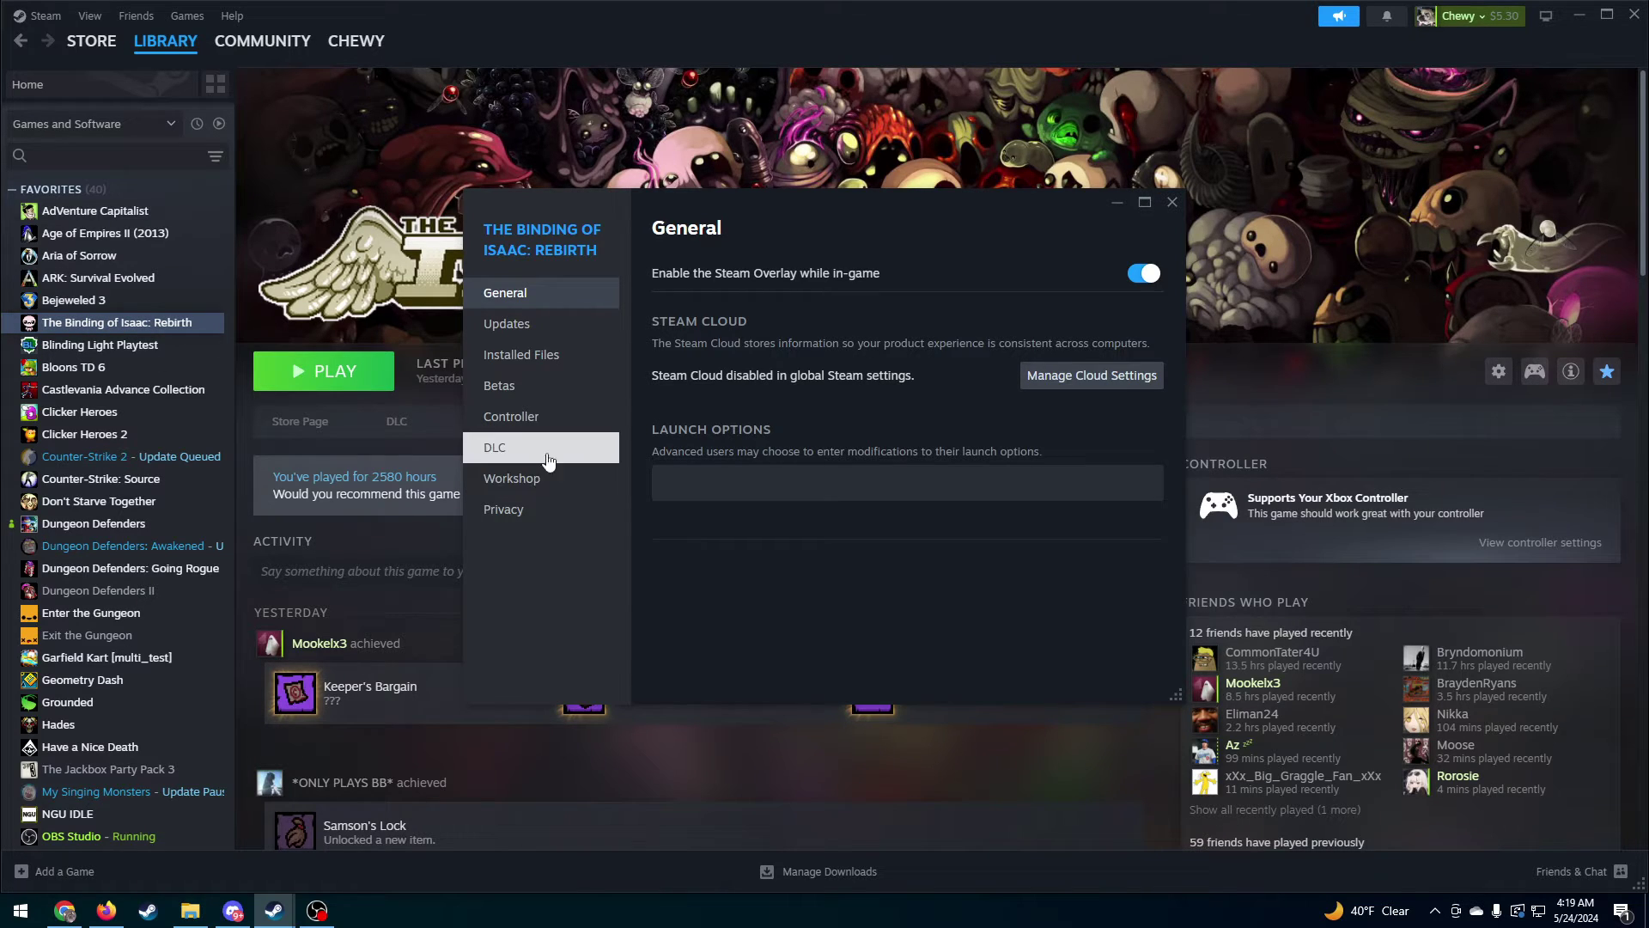
left_click(552, 417)
left_click(1081, 345)
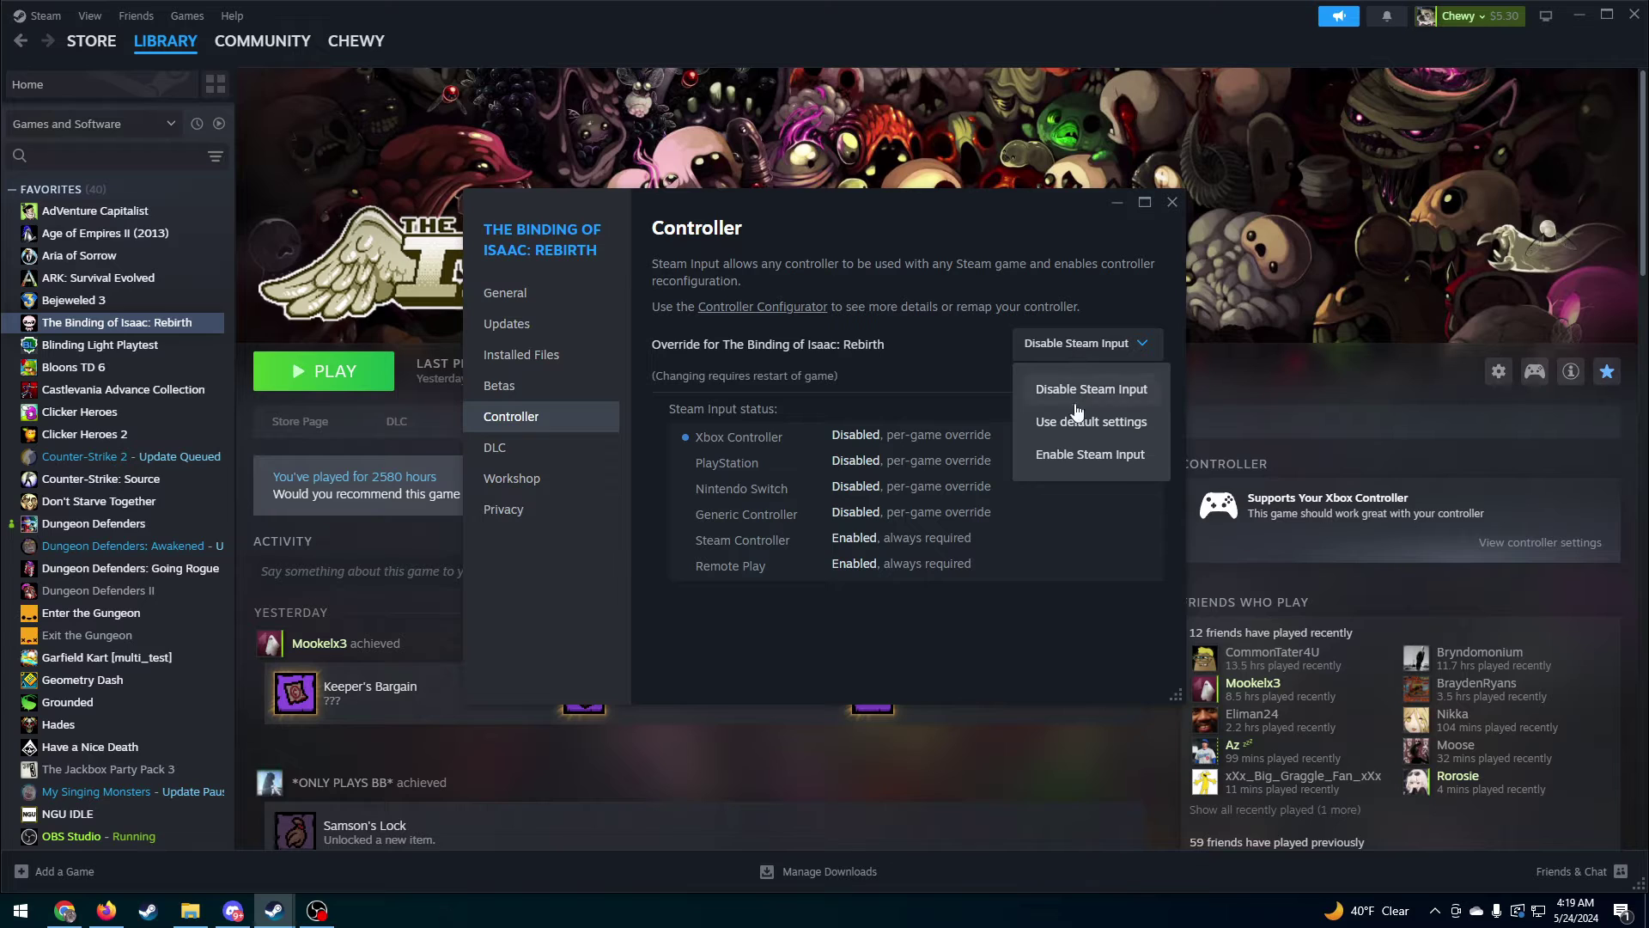
left_click(1089, 453)
left_click(1170, 203)
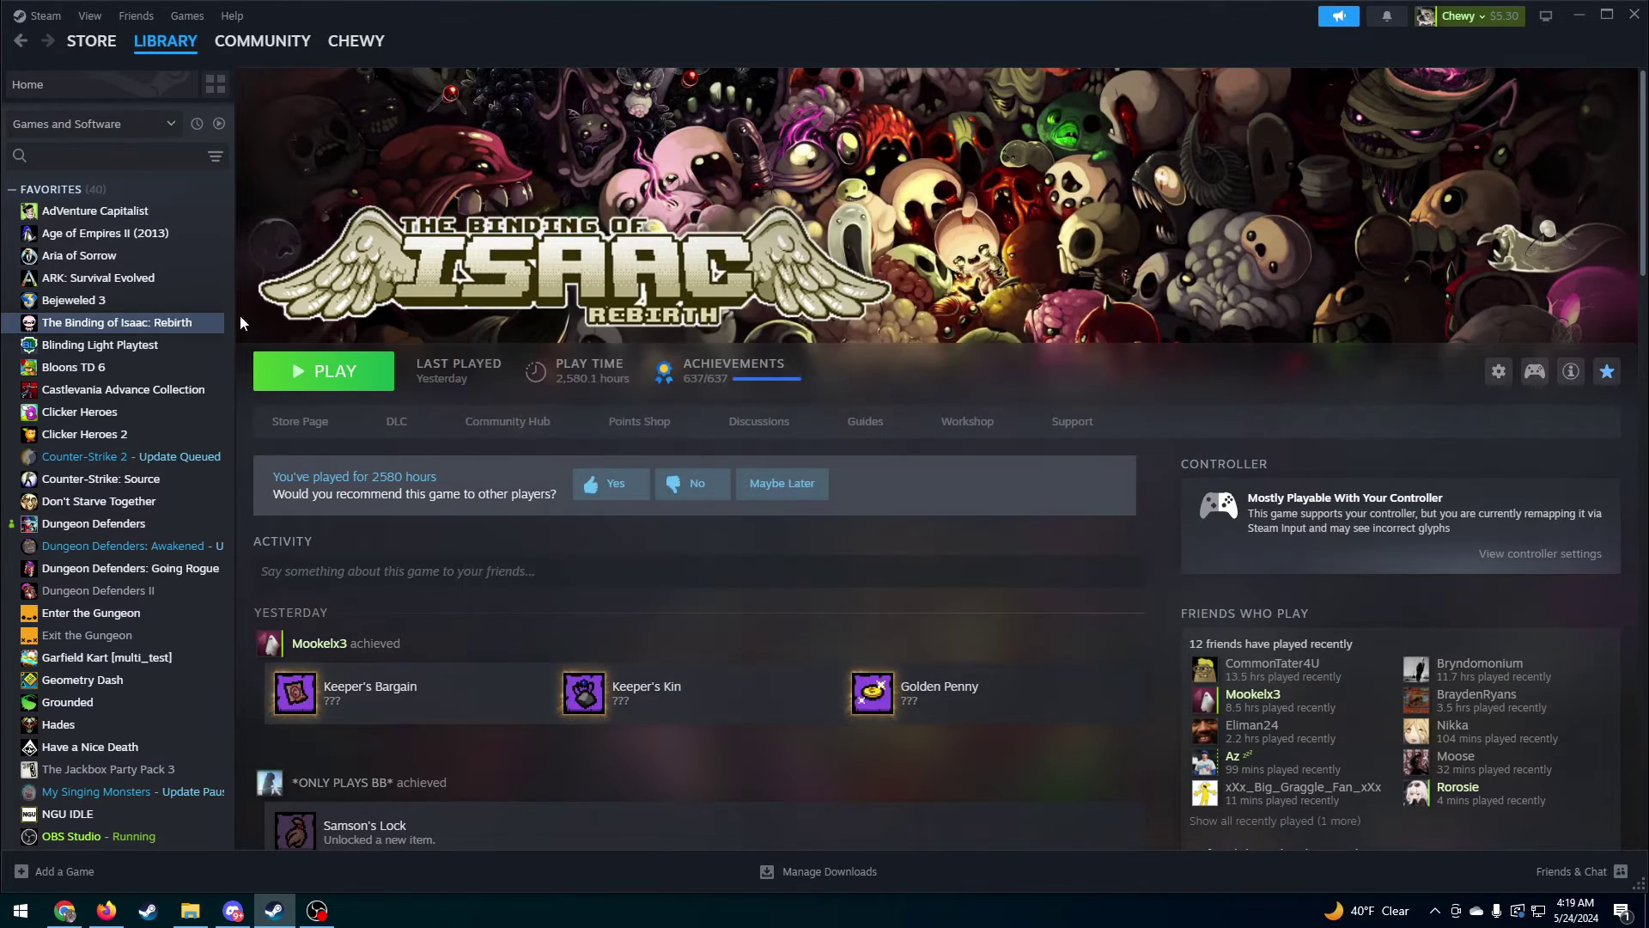
- Edit the game's controller layout via Manage > Controller layout and show the joystick mappings
right_click(149, 330)
mouse_move(212, 428)
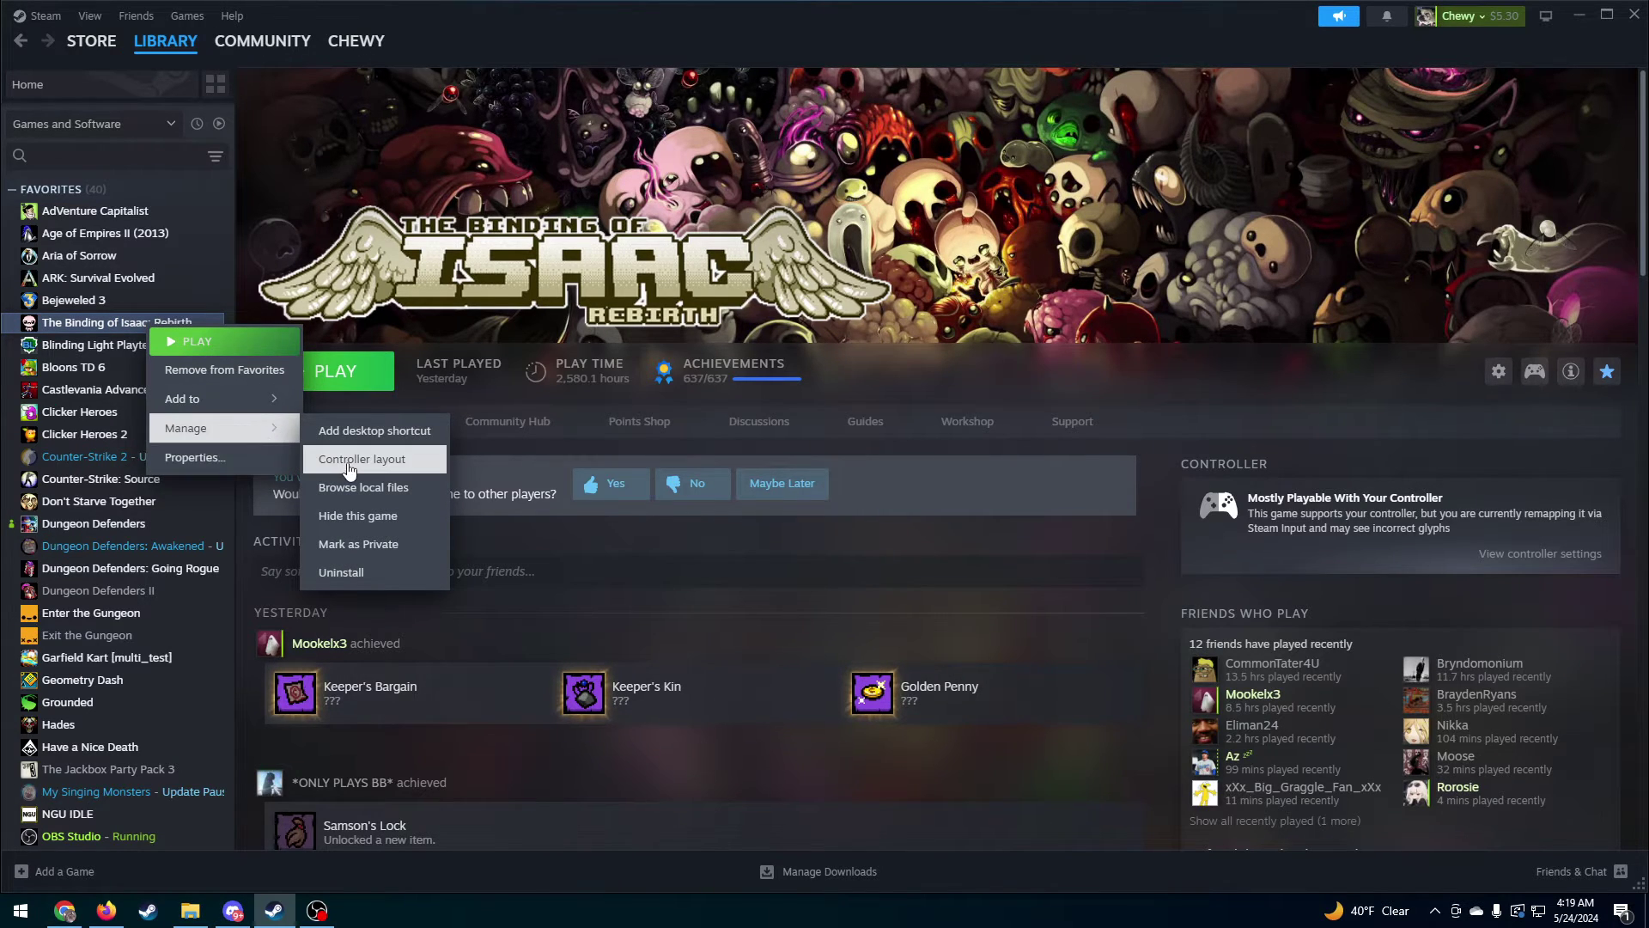
left_click(348, 462)
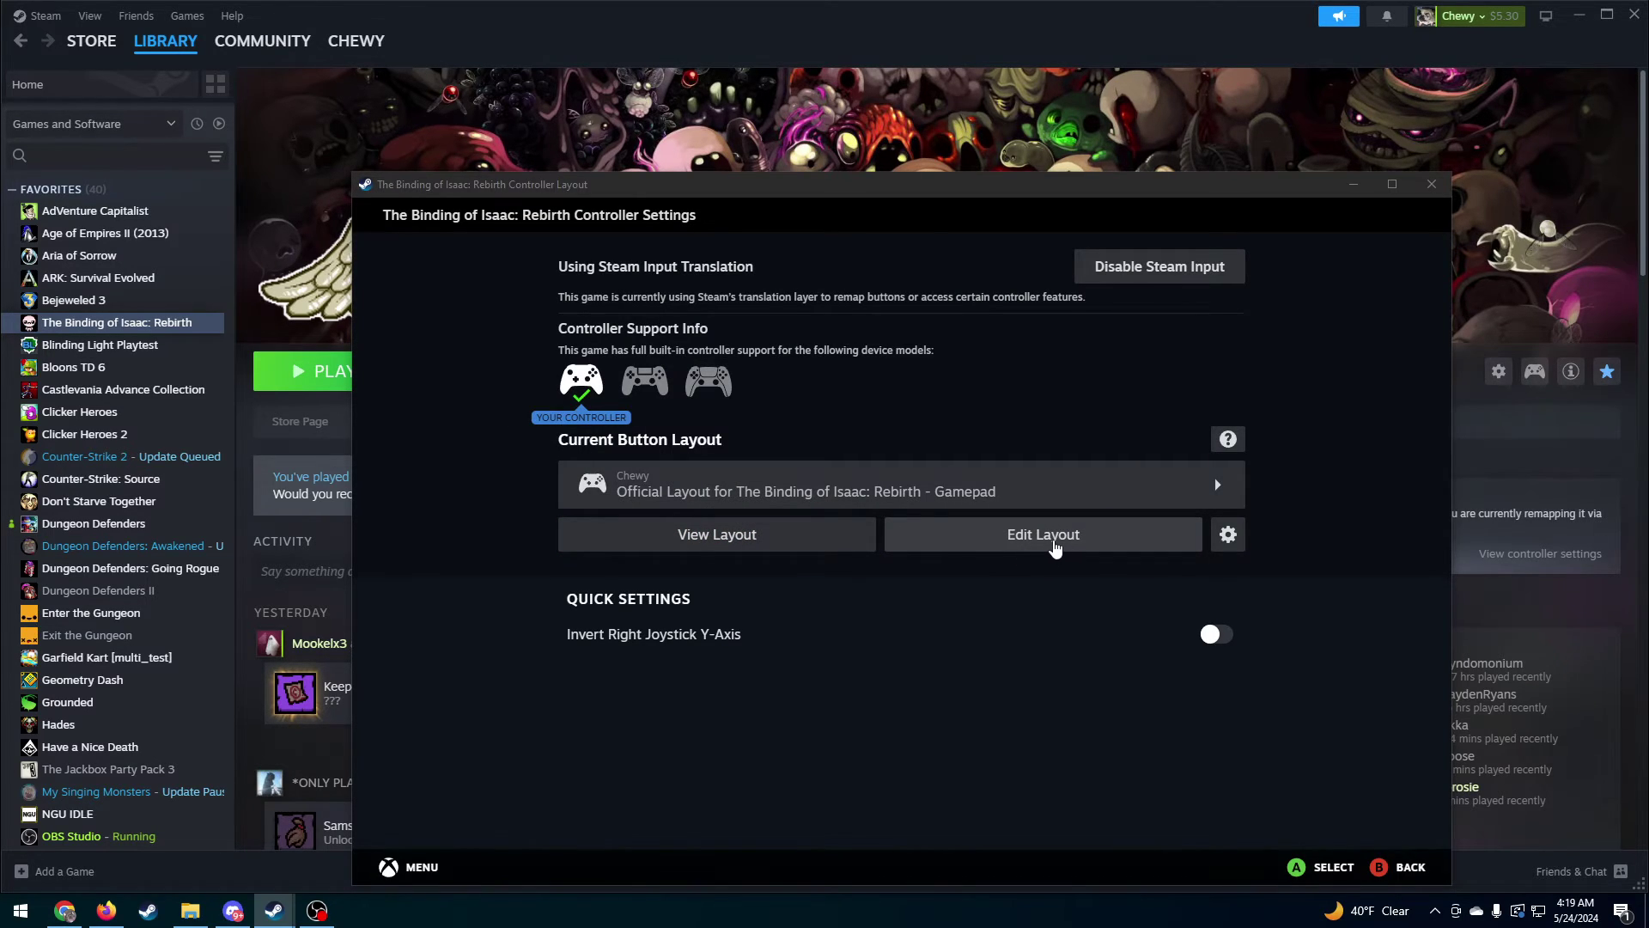
left_click(1052, 545)
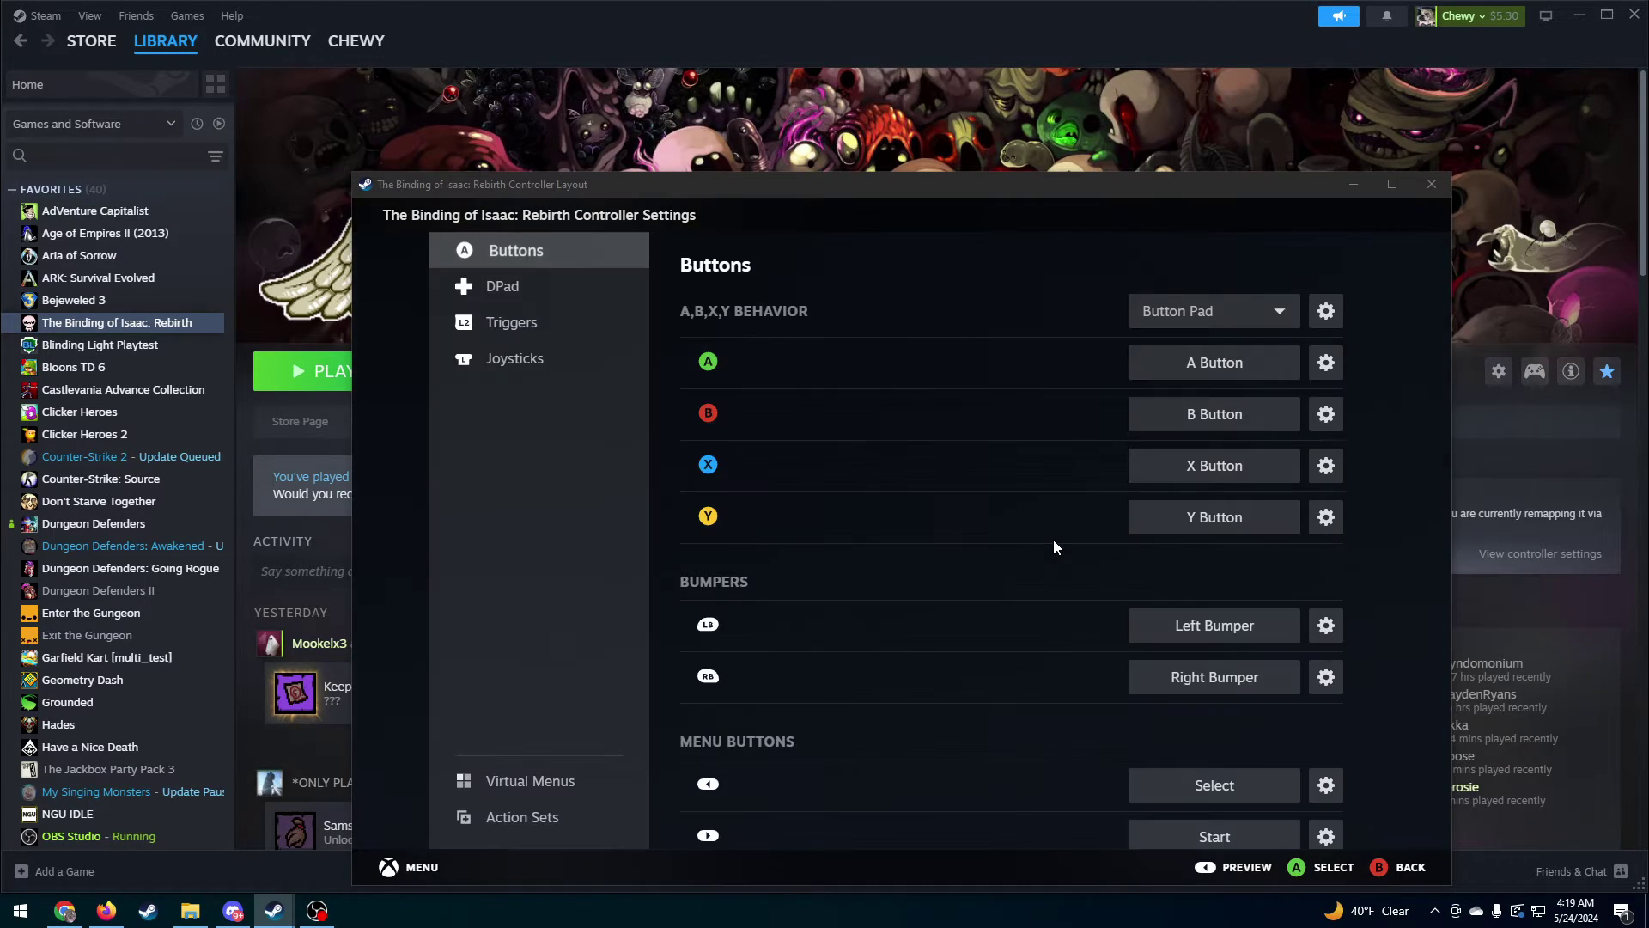
left_click(538, 362)
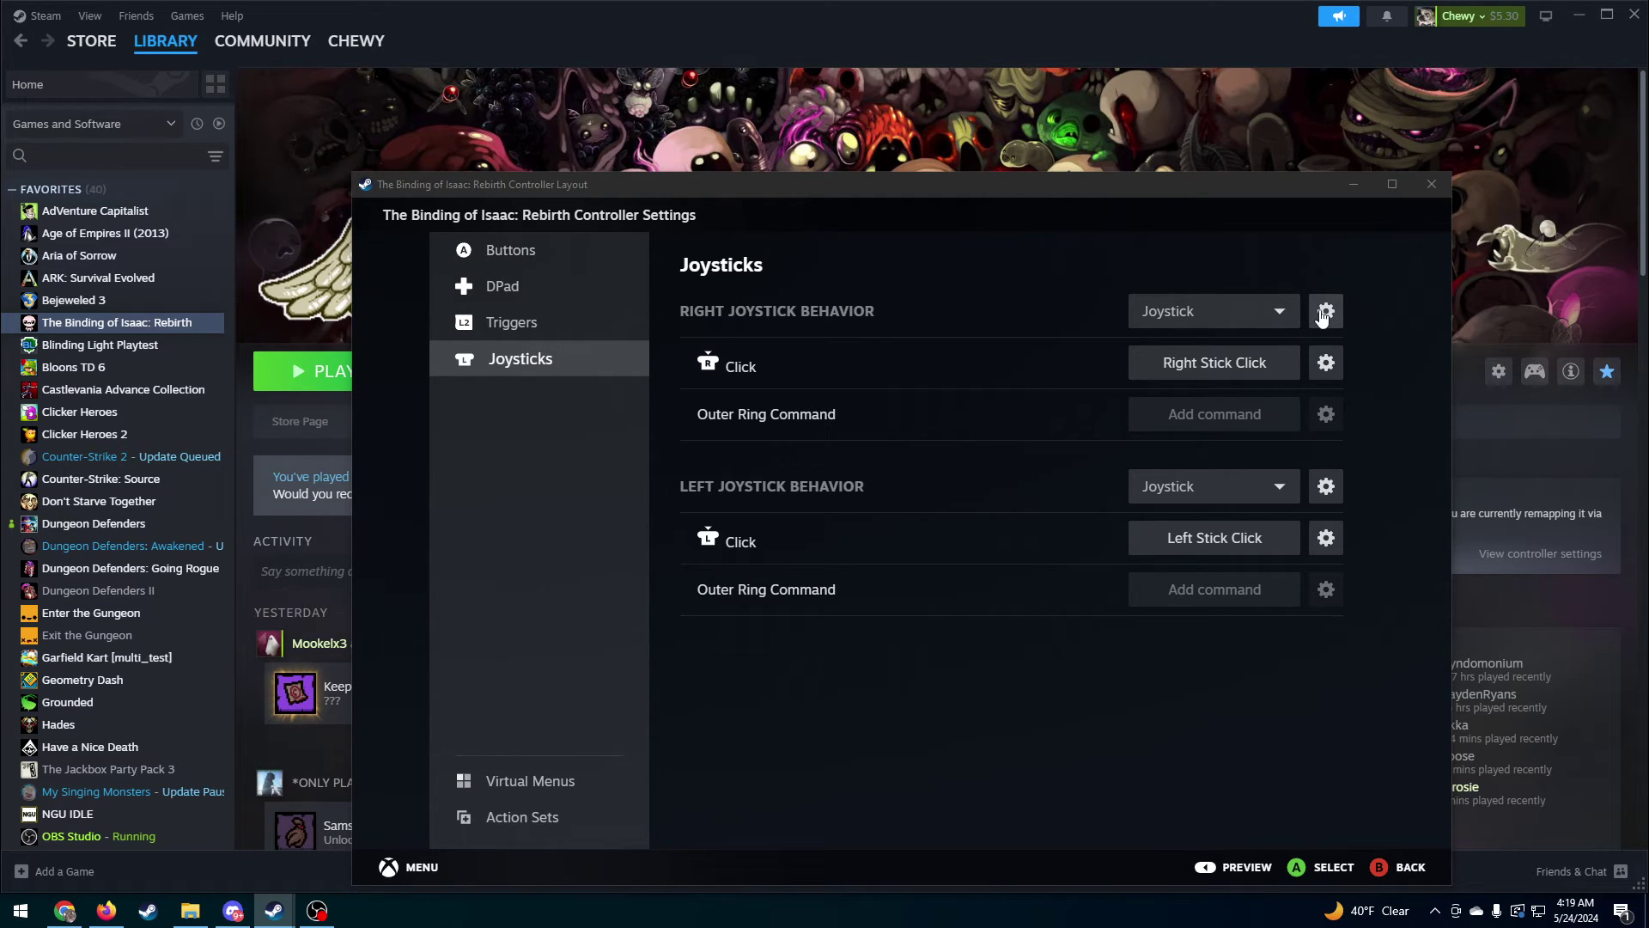
- Open the gear settings for Left Joystick Behavior
left_click(1324, 487)
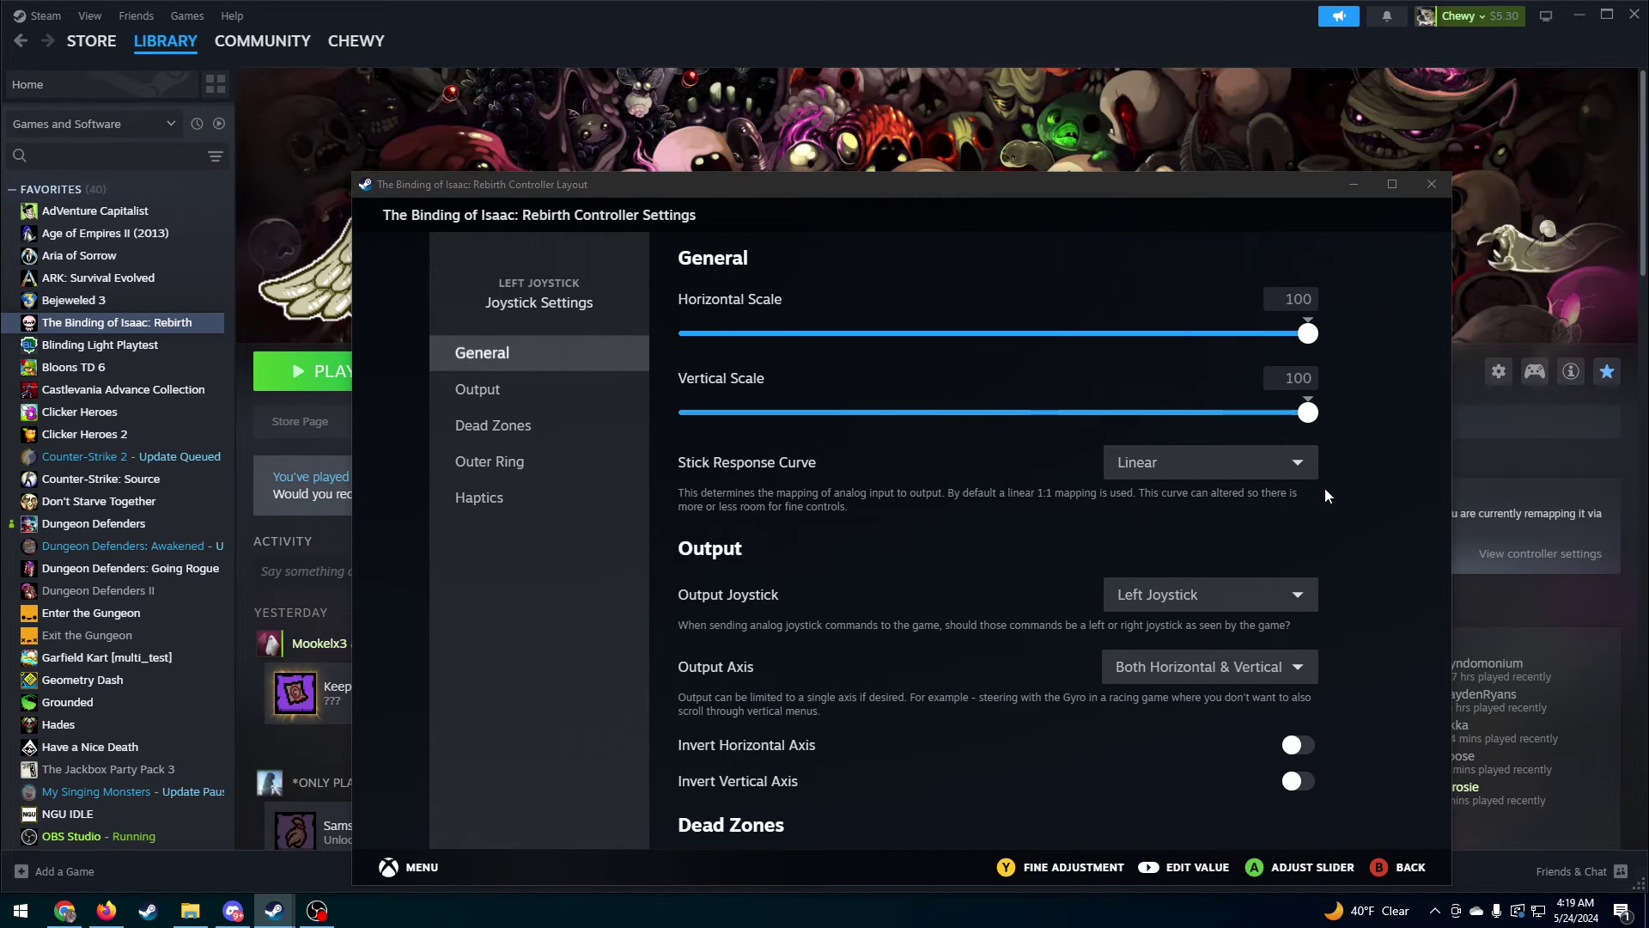
scroll(1324, 492, "down", 3)
scroll(1324, 493, "down", 2)
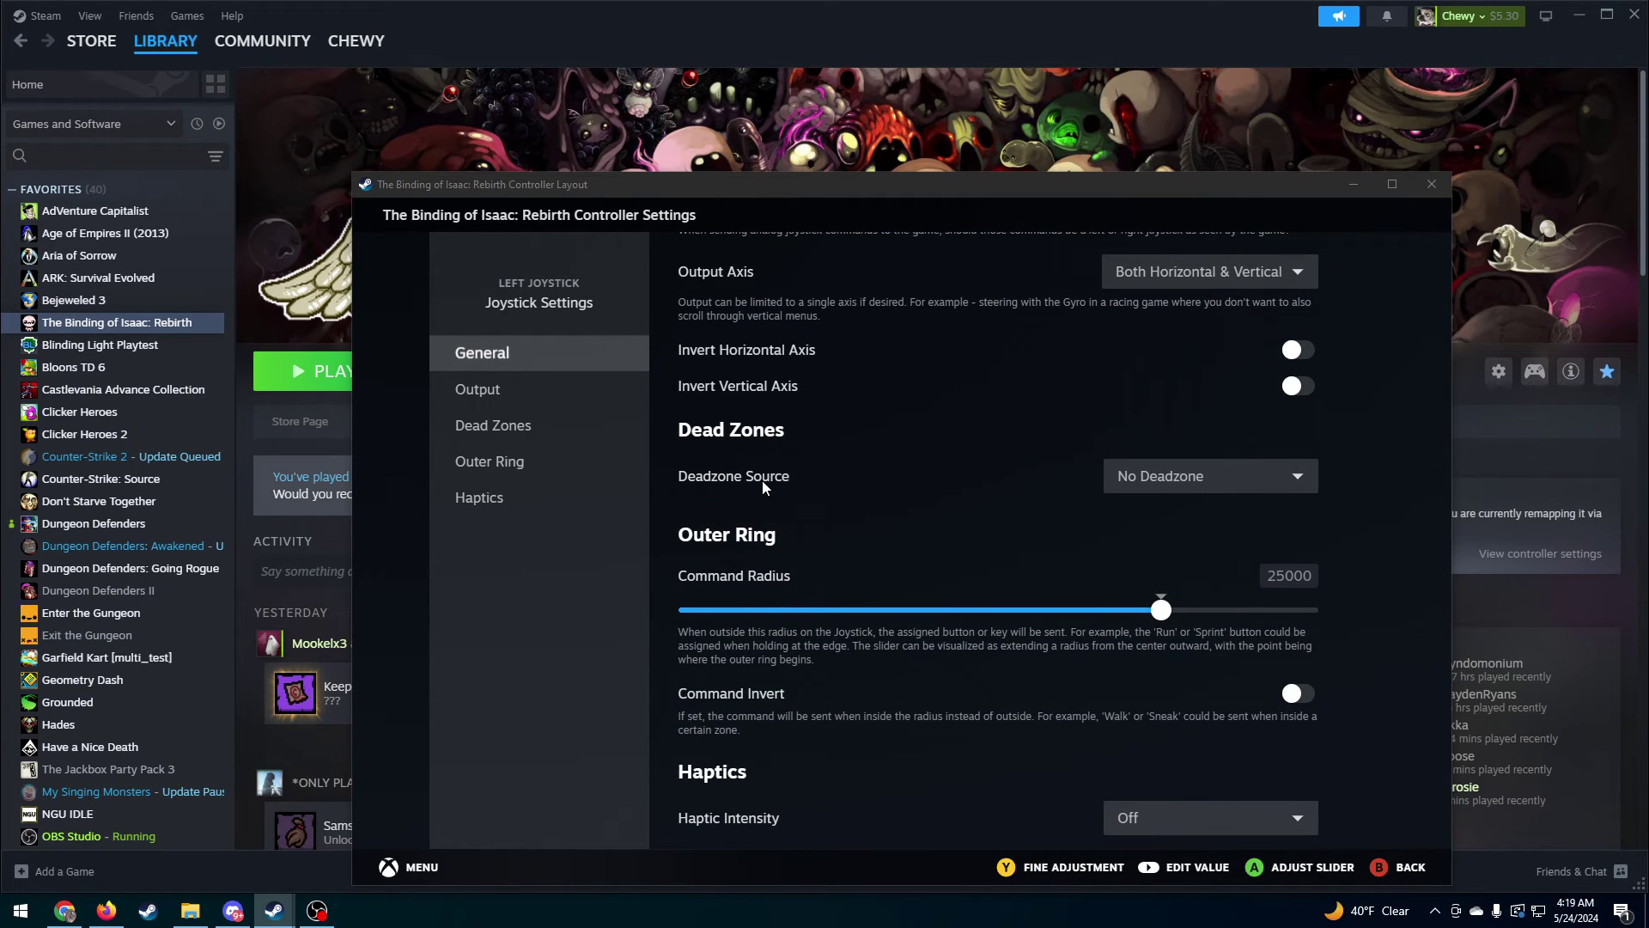
- Set the left joystick's Deadzone Source to Custom and Dead Zone Shape to Square
left_click(1157, 485)
left_click(795, 578)
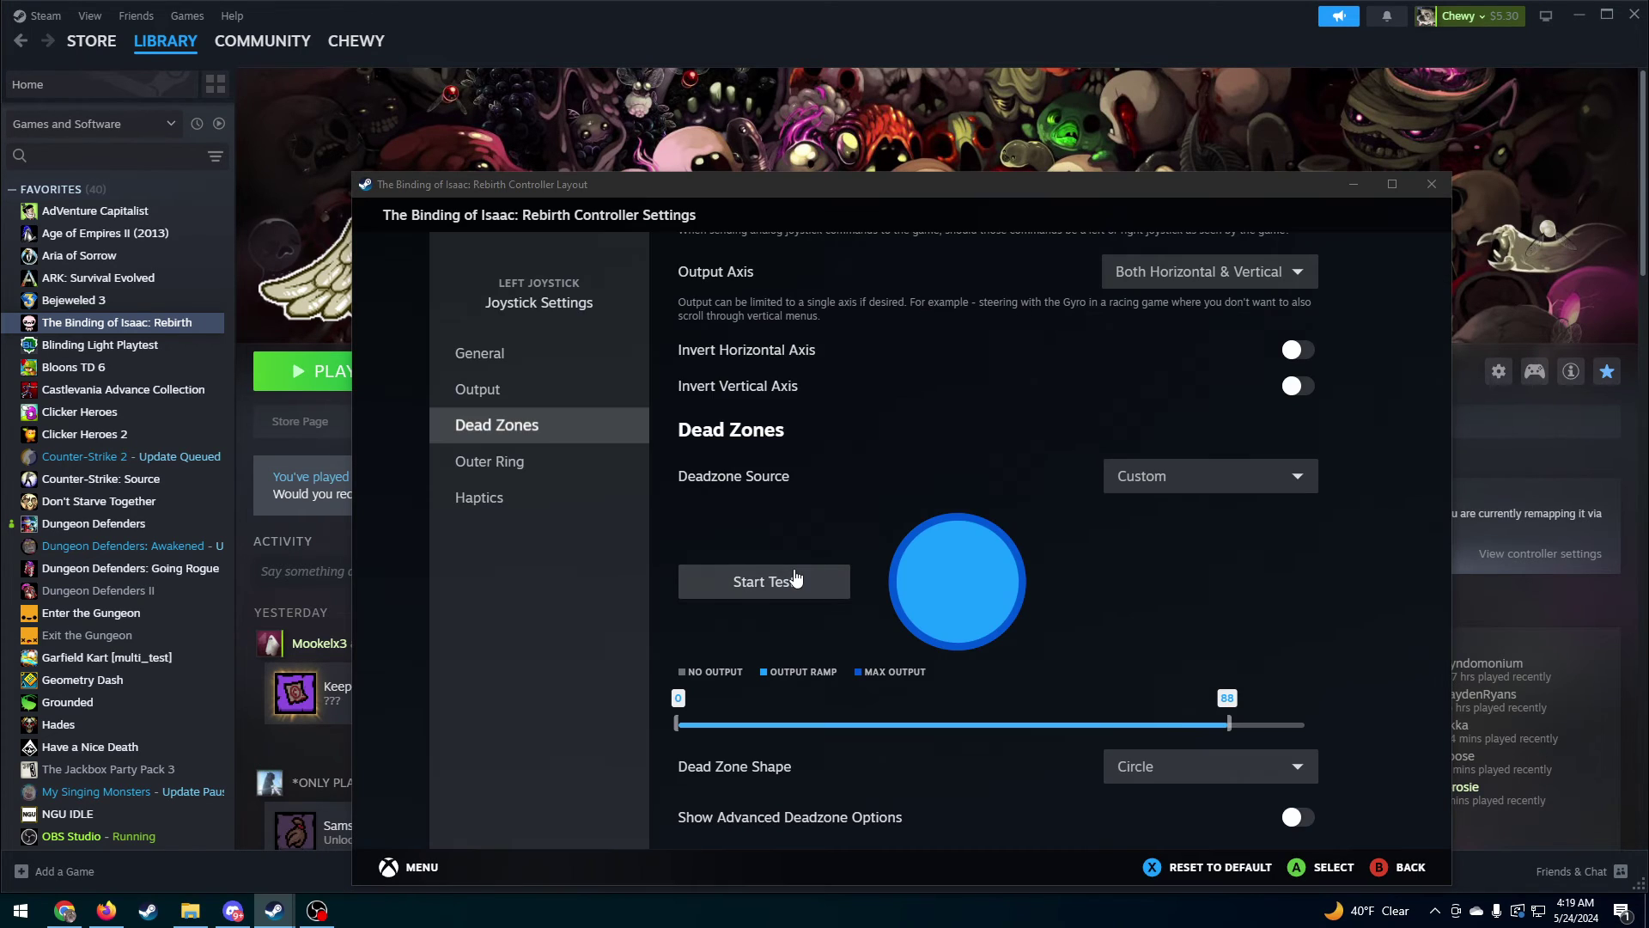
scroll(993, 556, "down", 2)
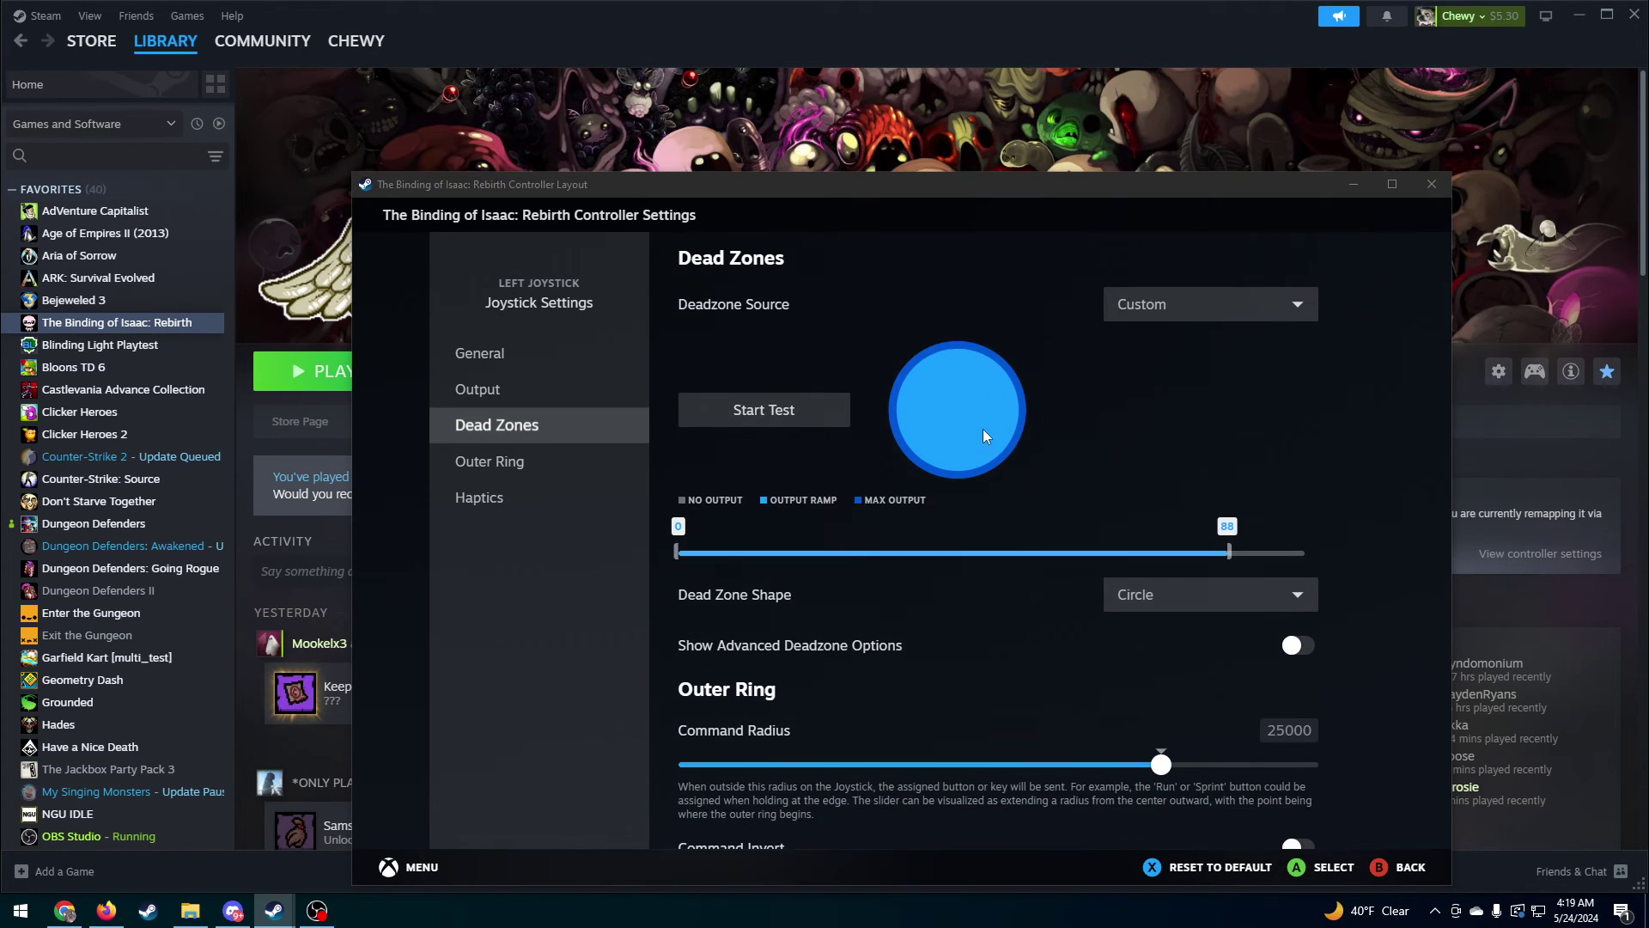
scroll(983, 435, "up", 1)
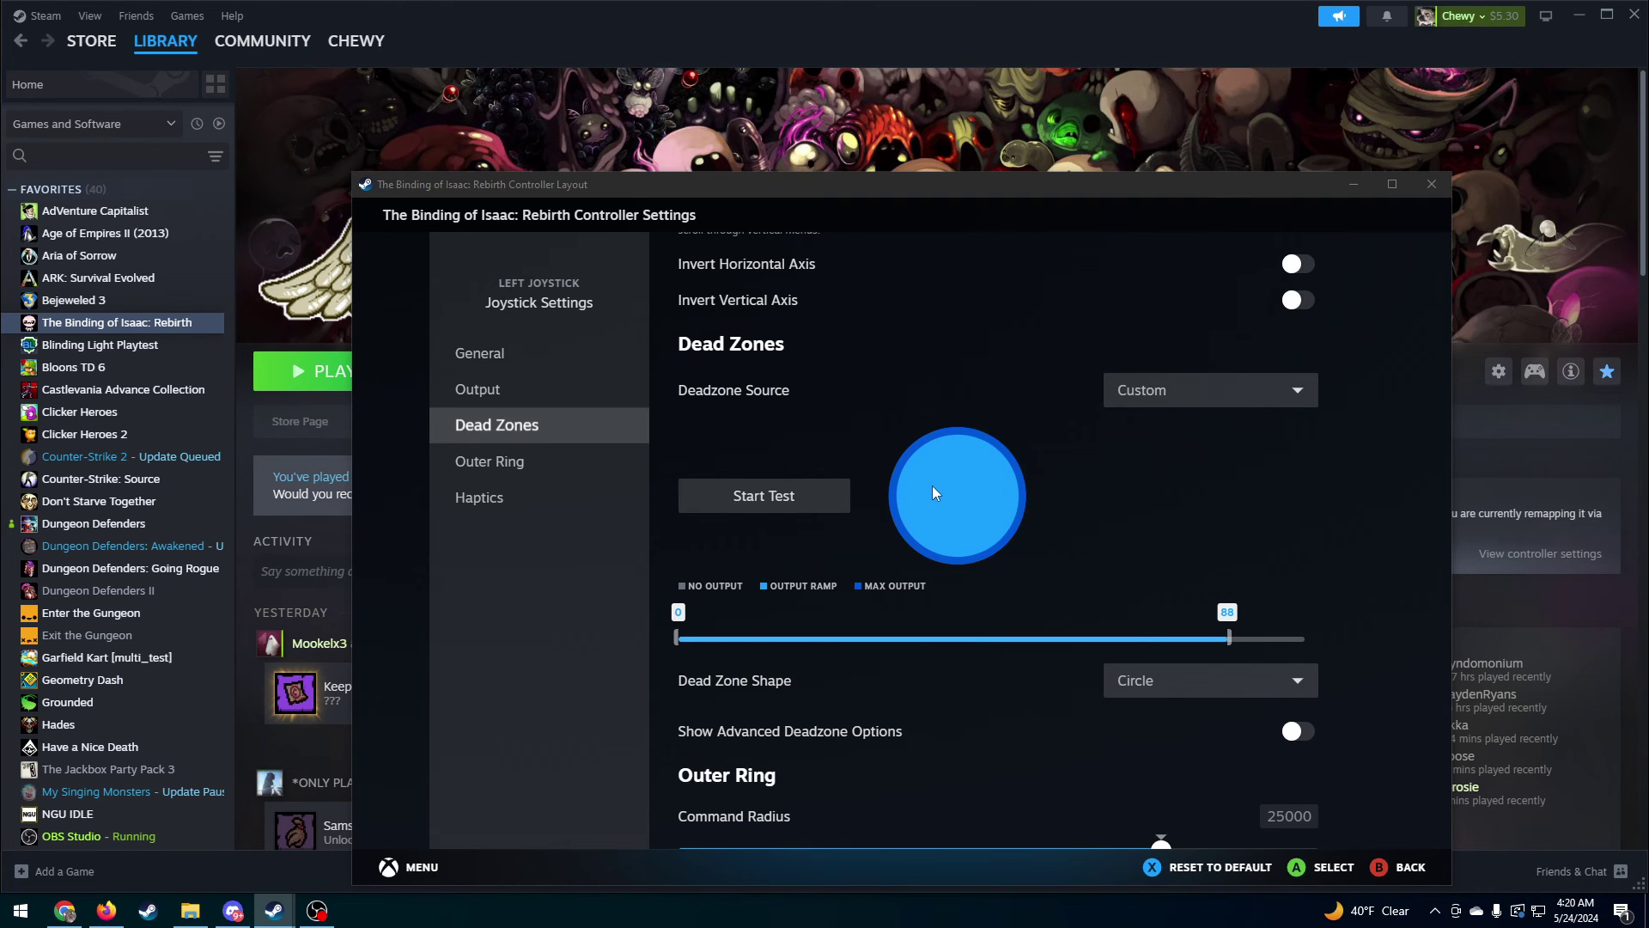
scroll(935, 493, "down", 1)
left_click(1102, 594)
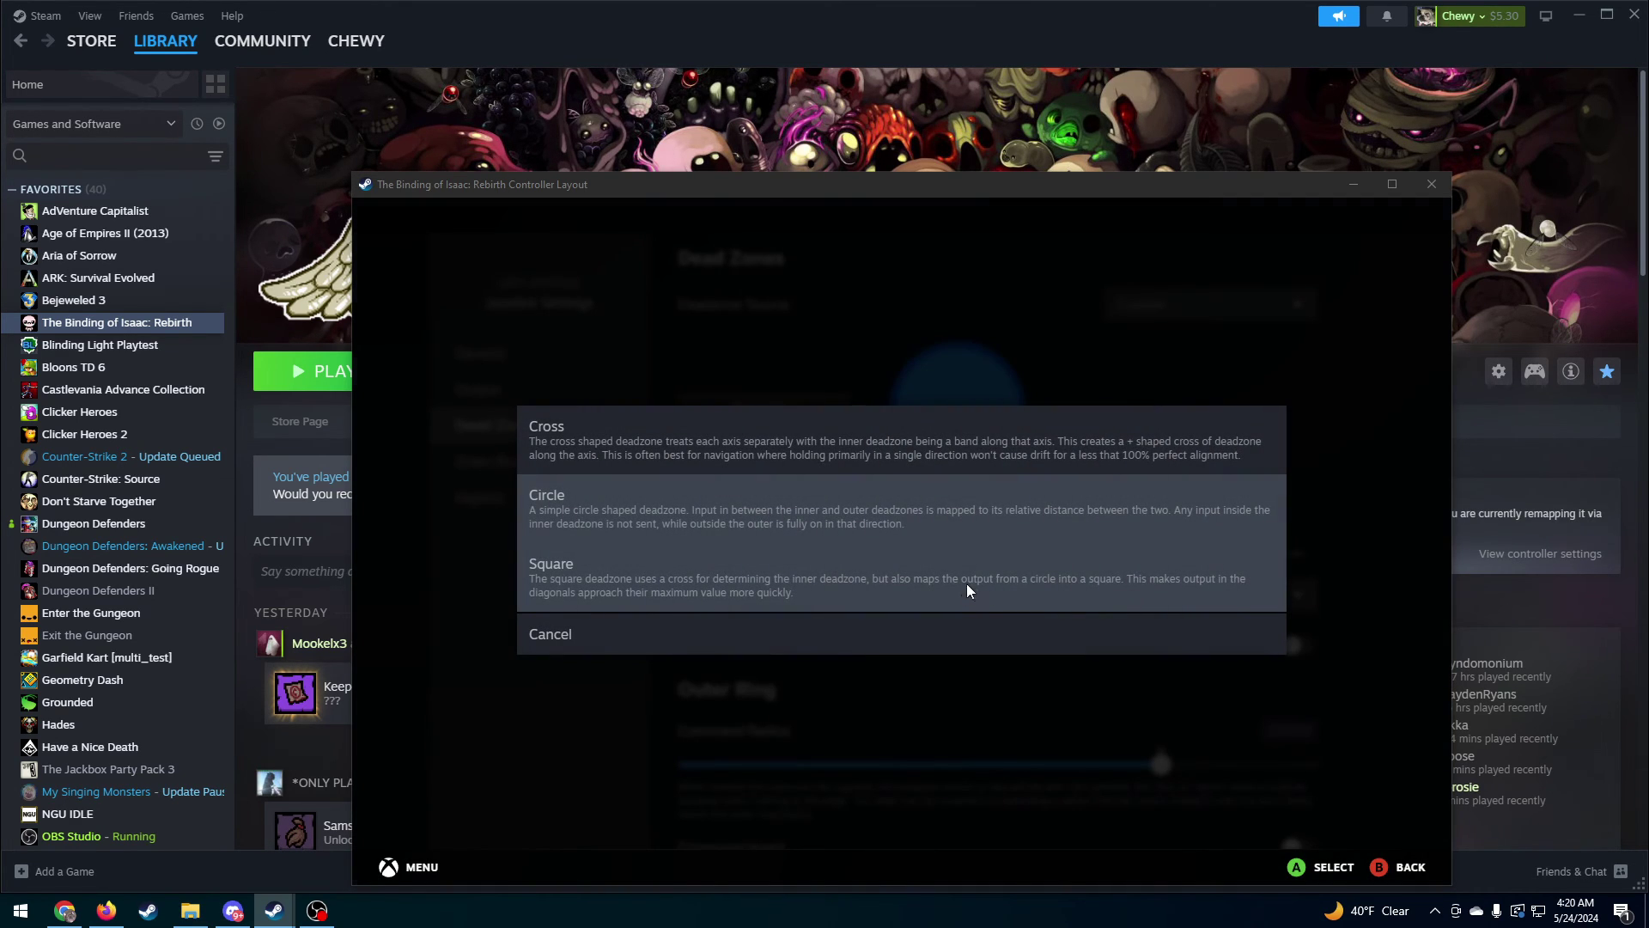
left_click(970, 592)
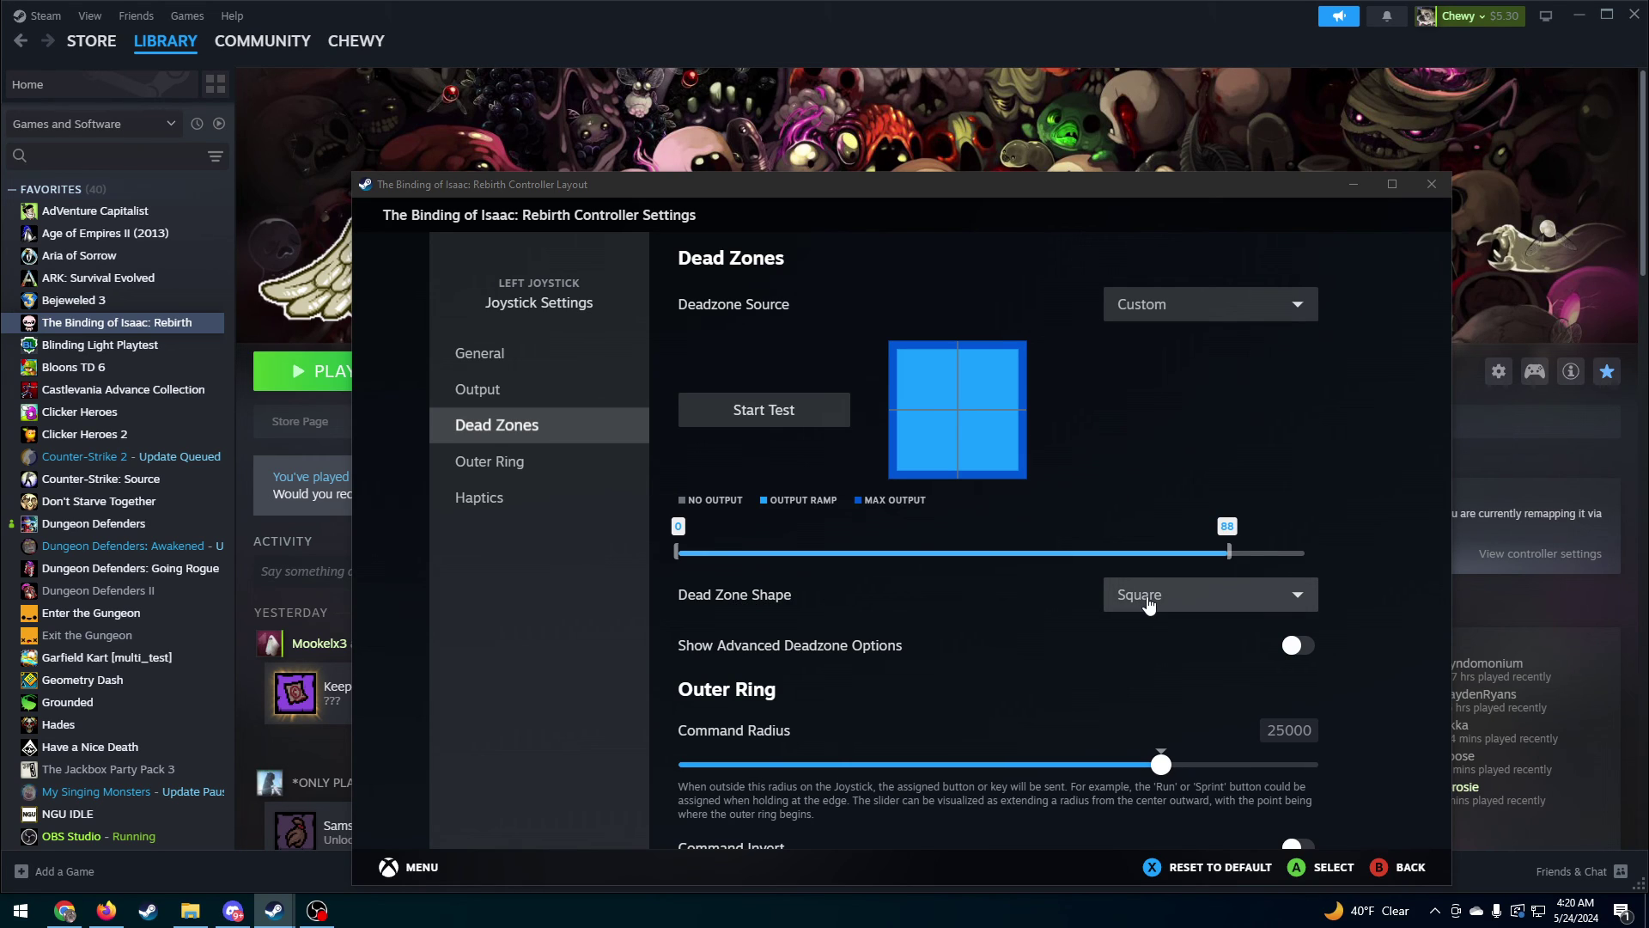